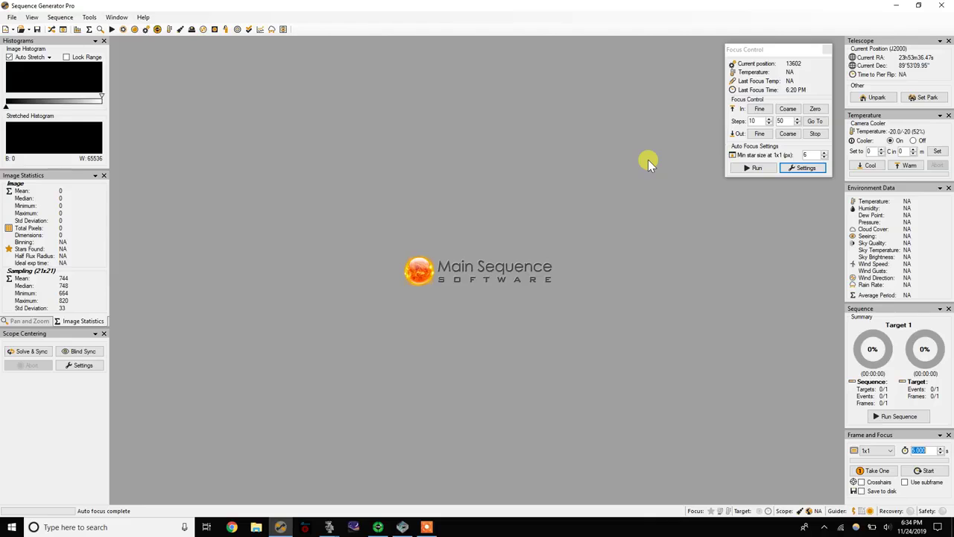
# Open the Auto Focus Options dialog from the Focus Control panel's Settings
pyautogui.click(806, 169)
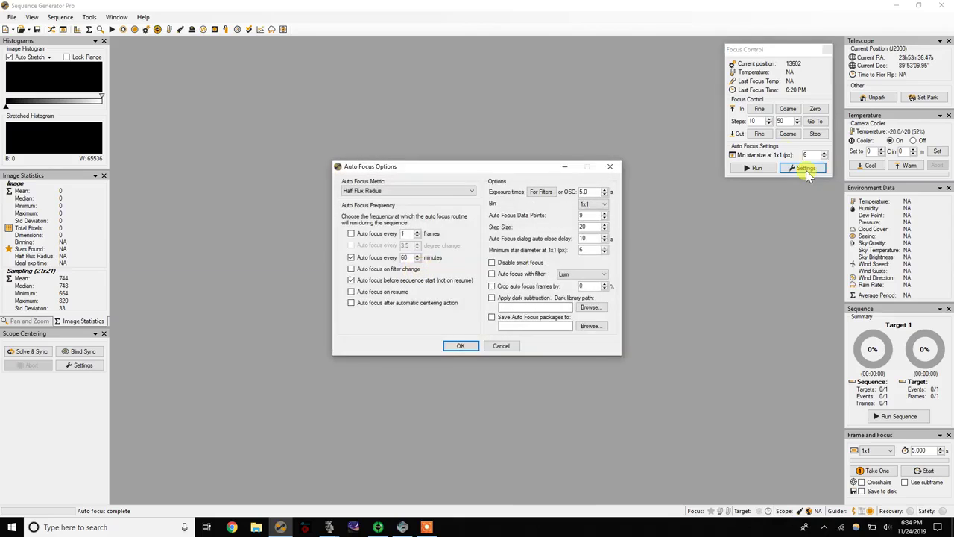
# Set the autofocus OSC exposure to 8 seconds and binning to 2x2
pyautogui.doubleClick(588, 193)
pyautogui.moveTo(589, 192); pyautogui.dragTo(578, 193)
pyautogui.write('8')
pyautogui.click(593, 204)
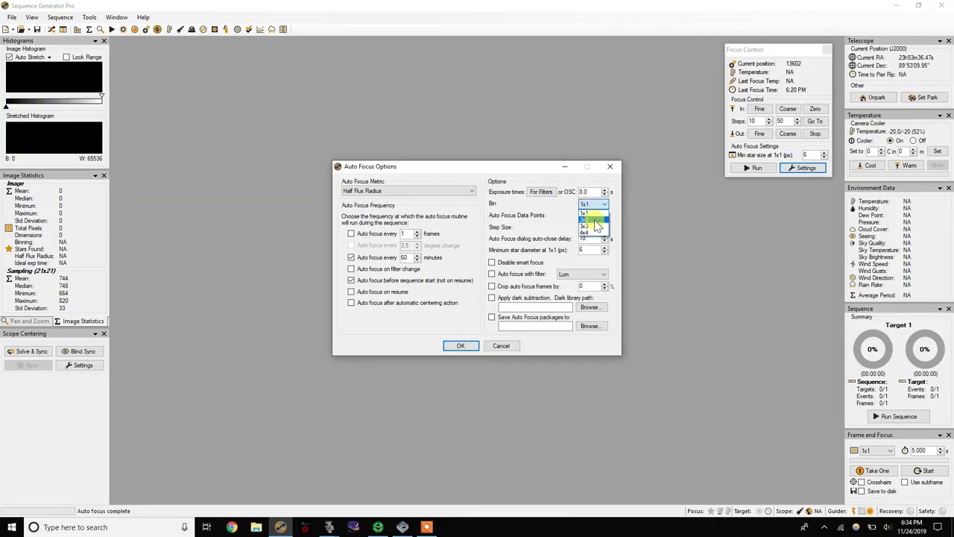
pyautogui.click(594, 219)
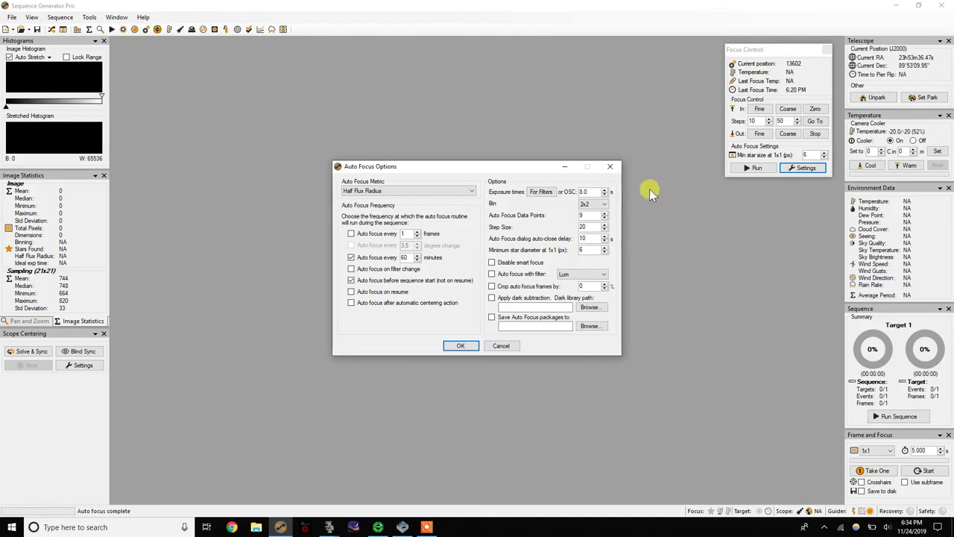
pyautogui.moveTo(591, 217)
pyautogui.moveTo(590, 239)
# Apply the autofocus options, then take one 8-second, 2x2-binned Frame and Focus test frame
pyautogui.click(460, 345)
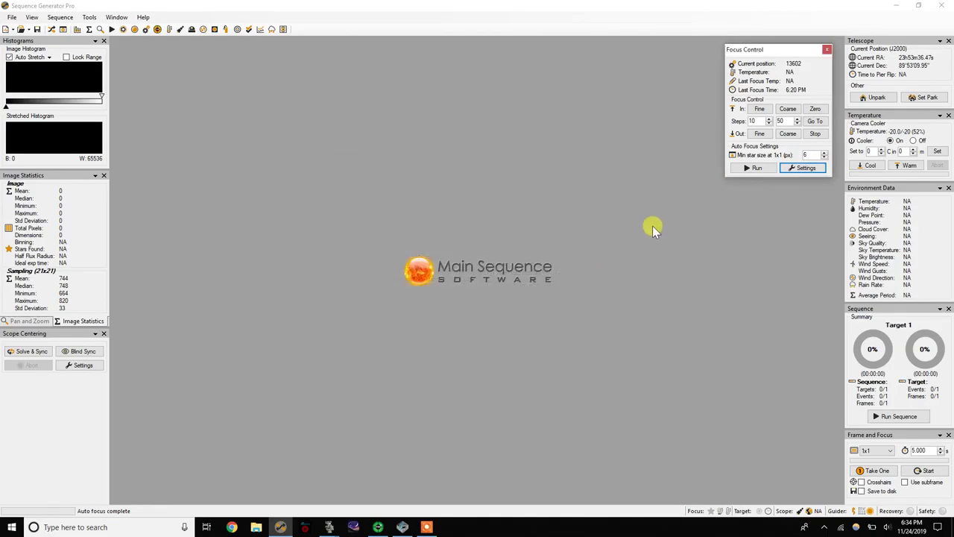
pyautogui.click(889, 451)
pyautogui.click(871, 465)
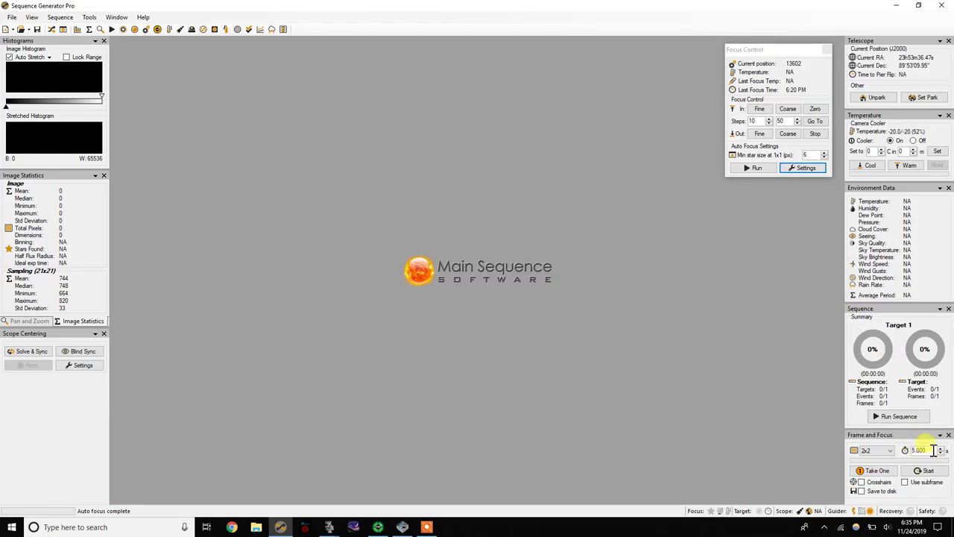
pyautogui.doubleClick(920, 451)
pyautogui.write('8')
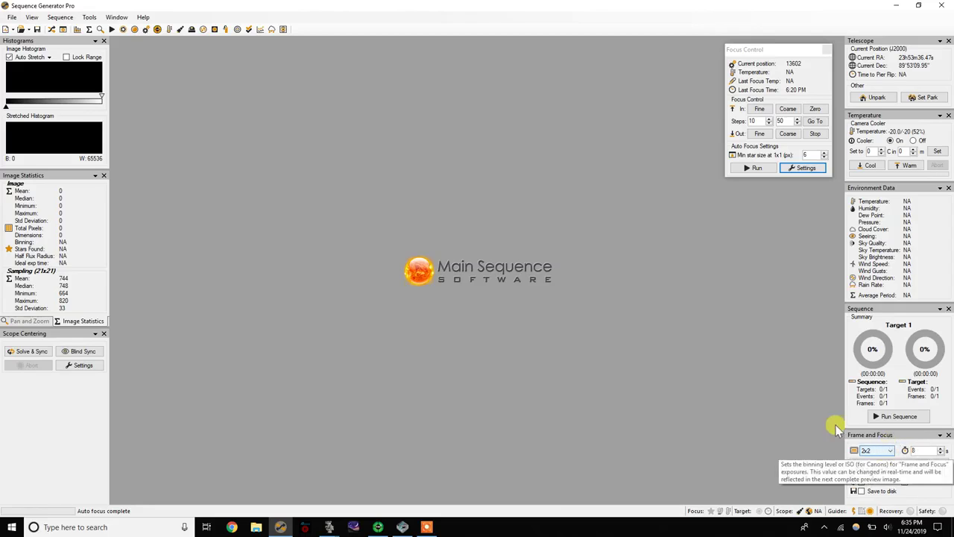
pyautogui.click(878, 471)
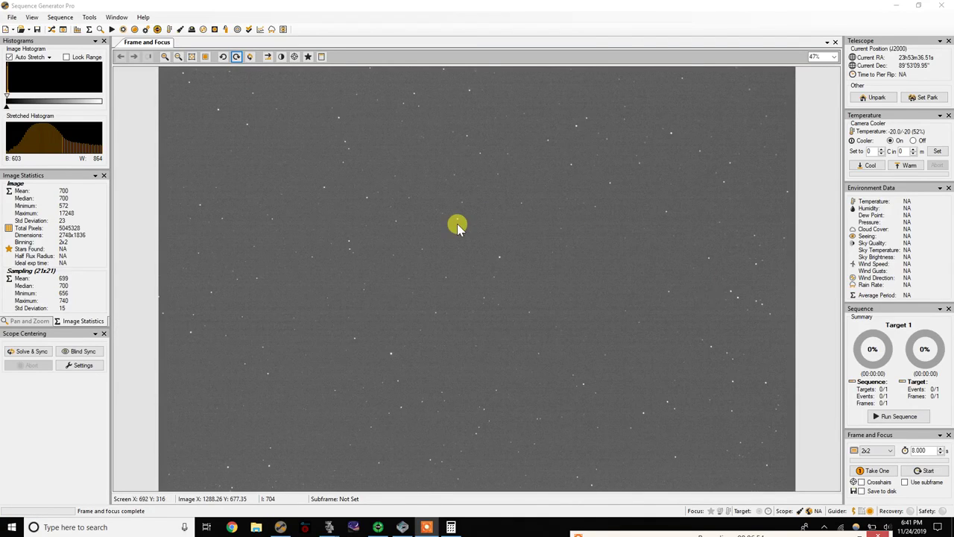
# Enable star detection to show HFR 2.23 across 104 stars
pyautogui.click(308, 56)
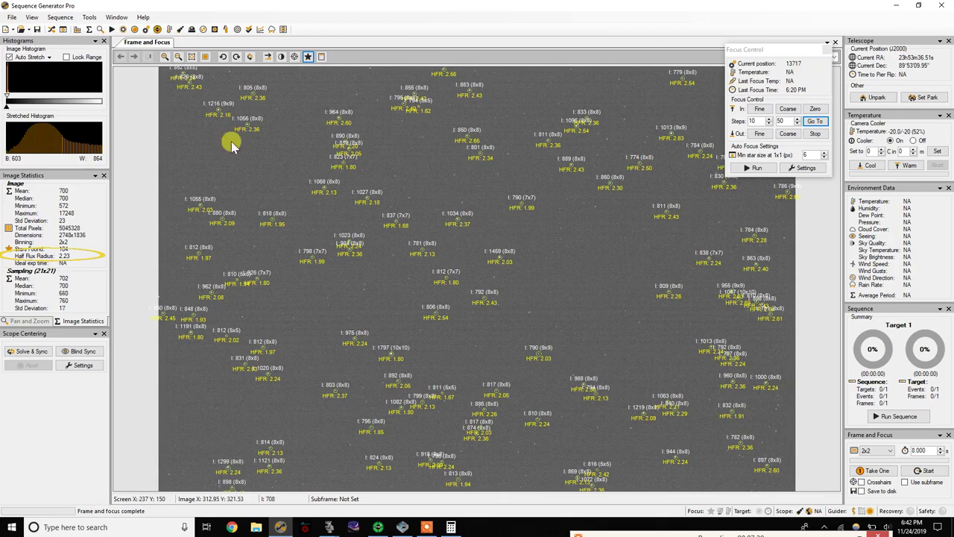
pyautogui.moveTo(67, 266)
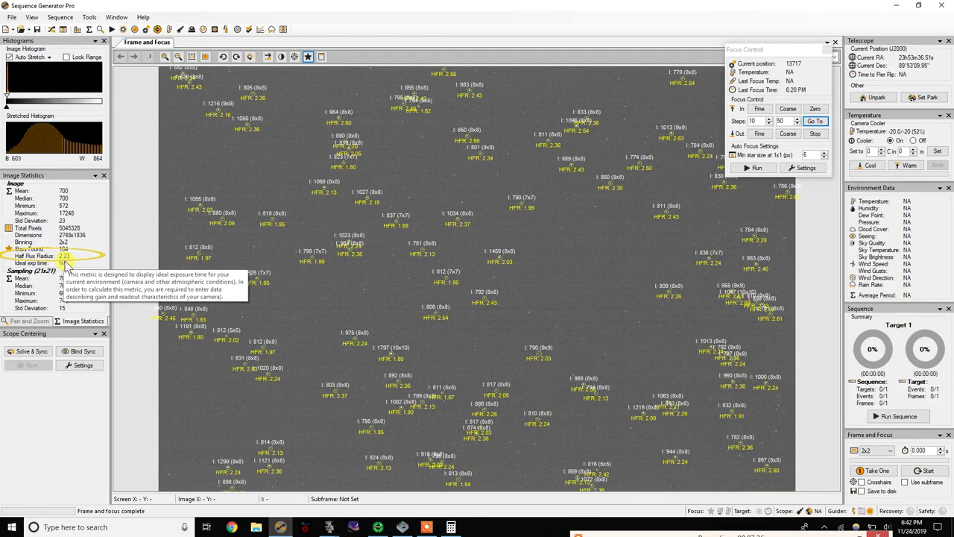
pyautogui.rightClick(446, 528)
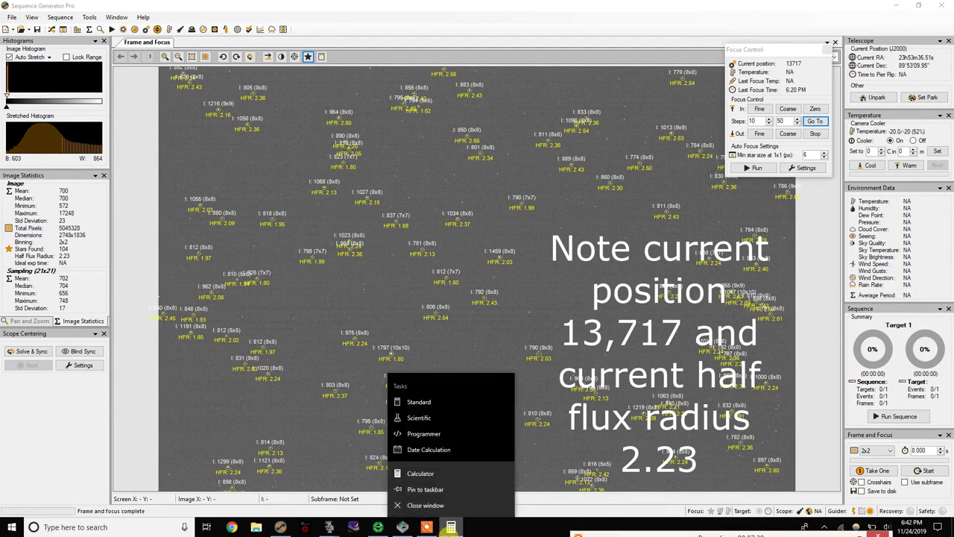
# Close Windows Calculator and relaunch it through Windows search
pyautogui.click(417, 510)
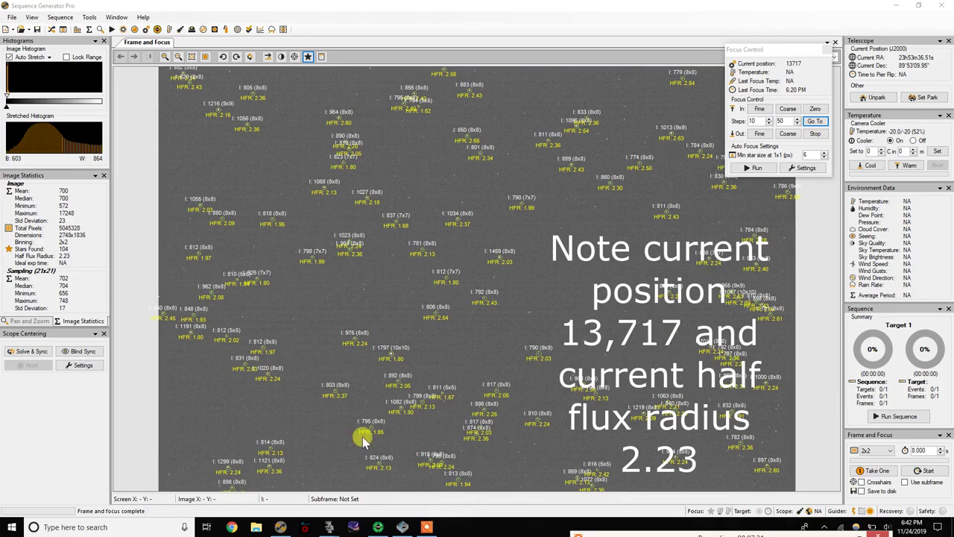
pyautogui.click(77, 527)
pyautogui.write('cal')
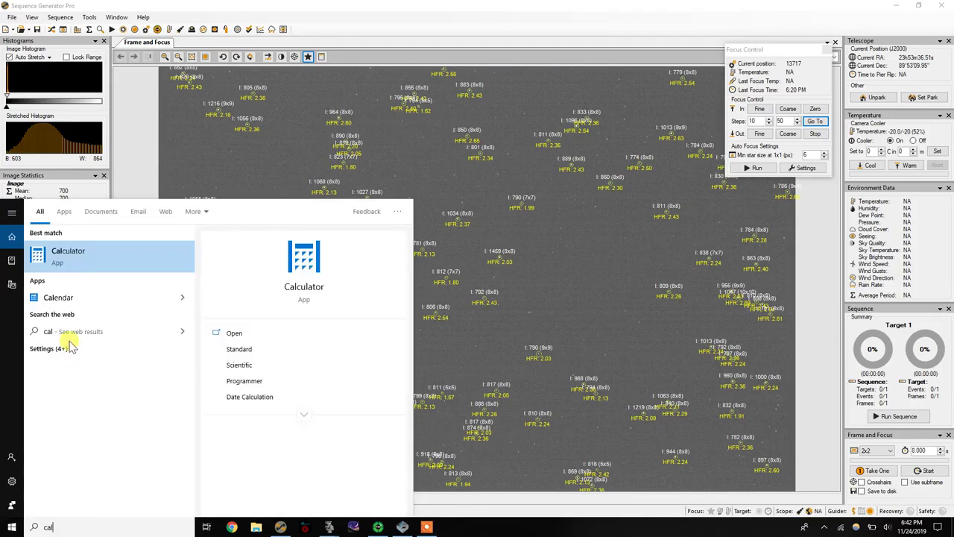
pyautogui.click(56, 253)
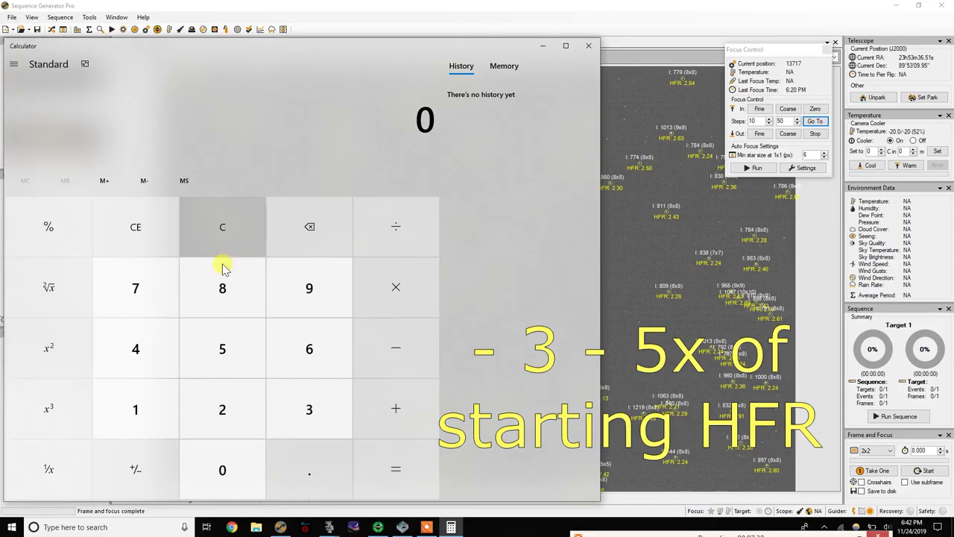
# Calculate 2.23 × 4 = 8.92 as the target HFR
pyautogui.click(213, 409)
pyautogui.click(213, 410)
pyautogui.click(213, 410)
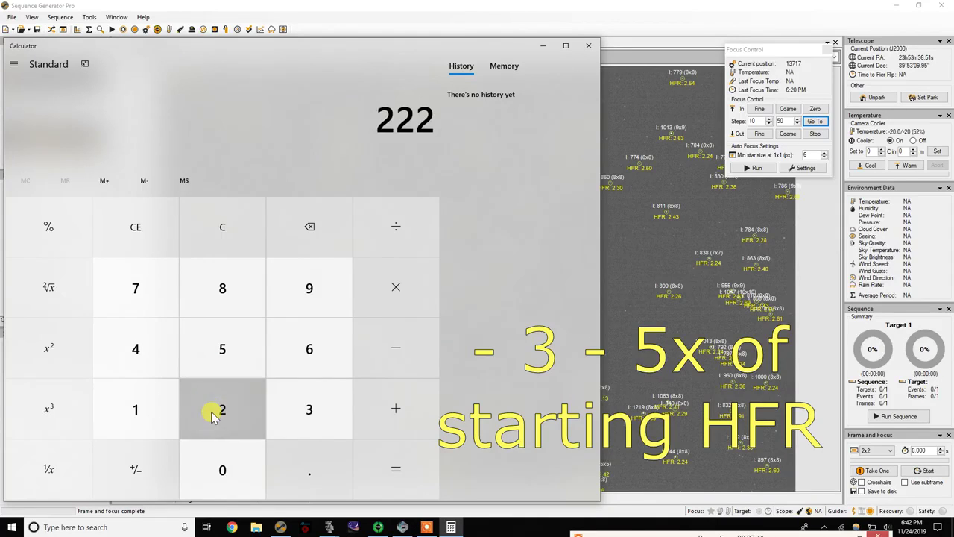
pyautogui.click(143, 228)
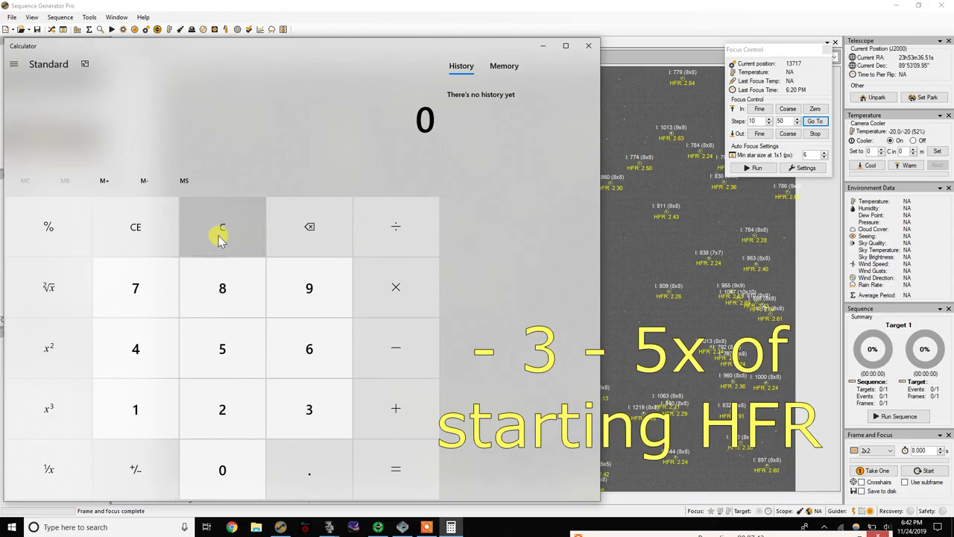
pyautogui.click(247, 409)
pyautogui.click(310, 469)
pyautogui.click(240, 416)
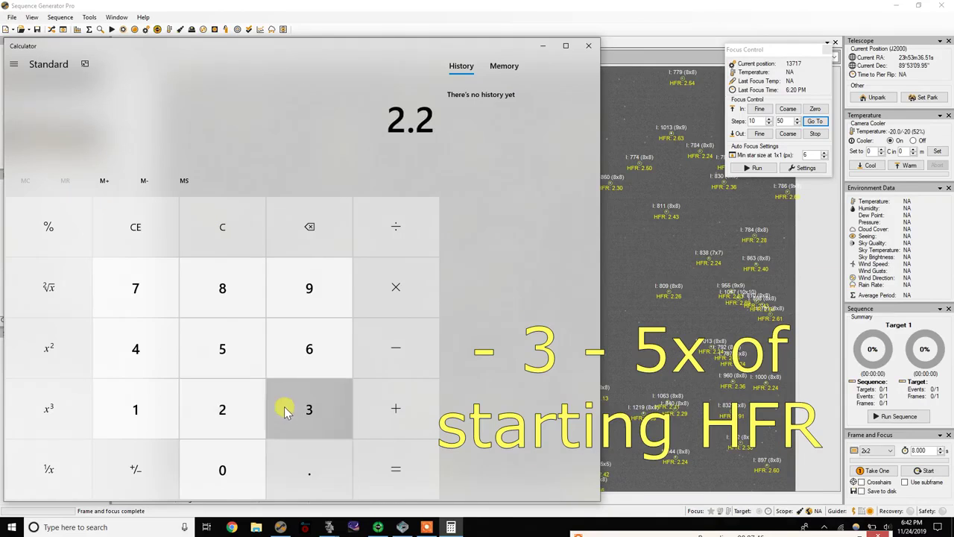
pyautogui.click(285, 413)
pyautogui.click(377, 295)
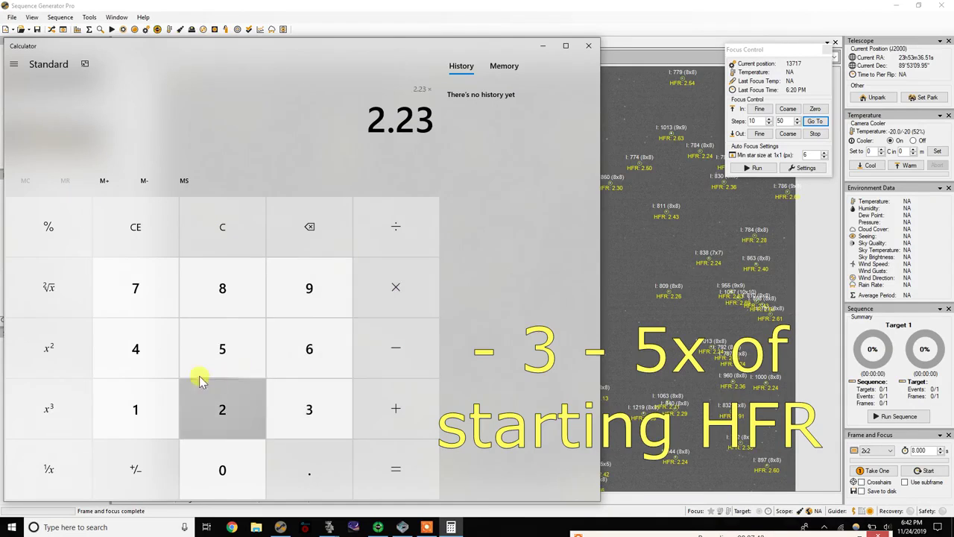
pyautogui.click(140, 351)
pyautogui.click(406, 475)
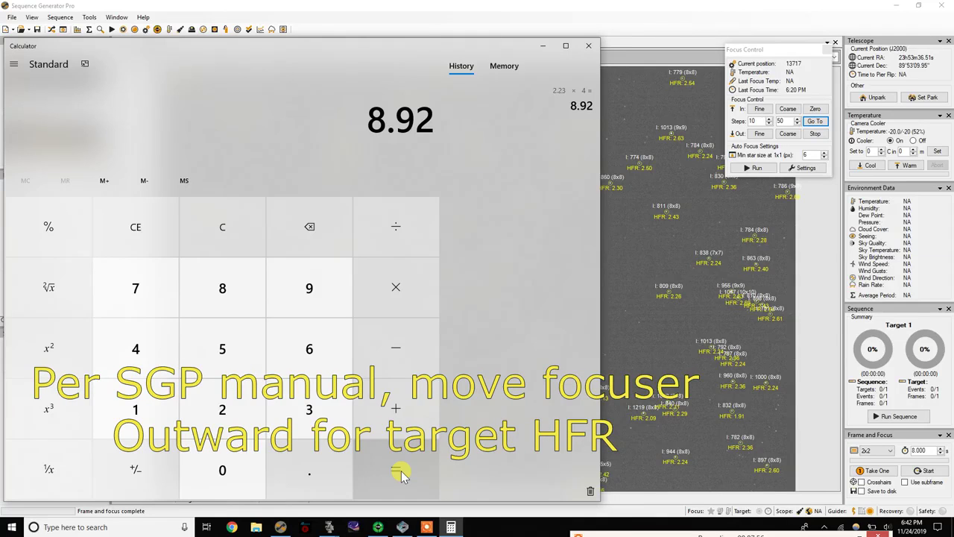
pyautogui.click(543, 47)
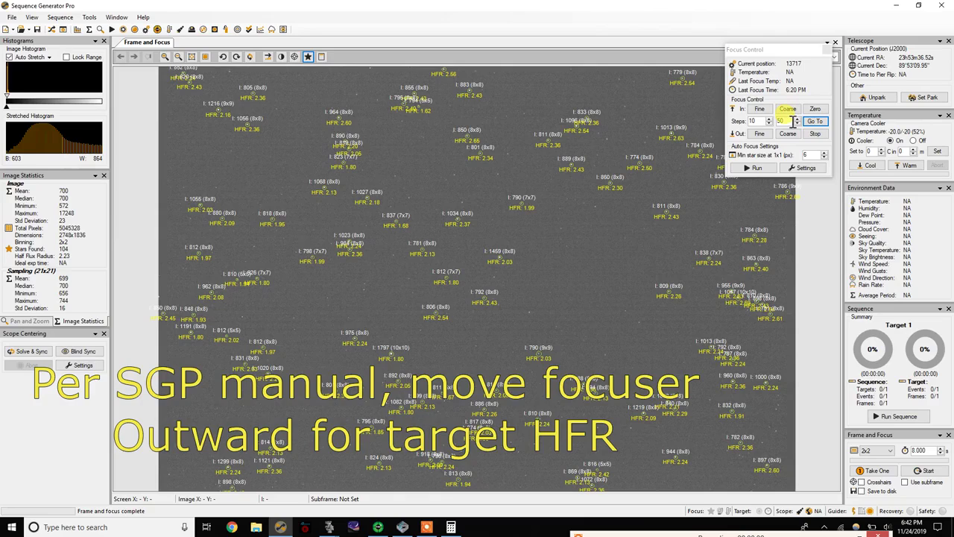
# Set coarse steps to 250, start looping frames, and move the focuser out to 13967
pyautogui.click(780, 121)
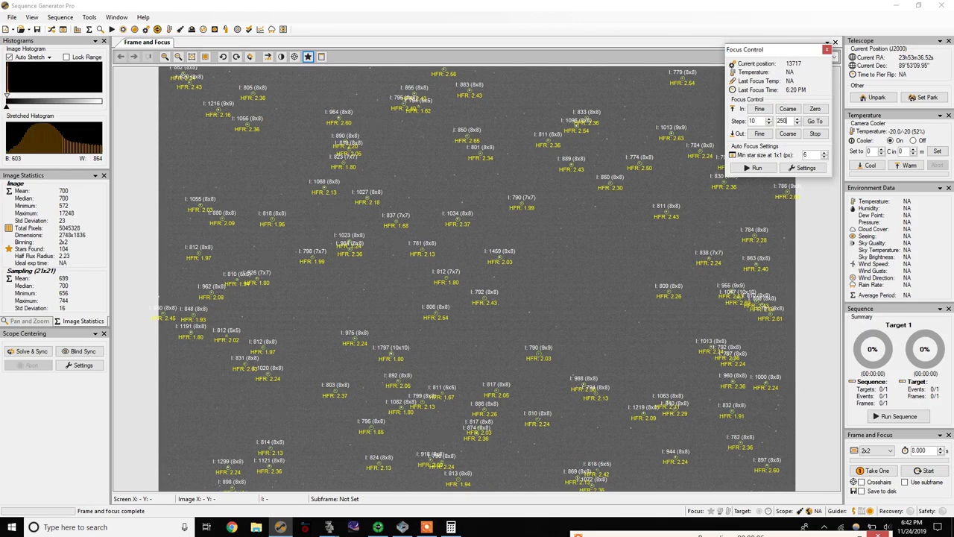
pyautogui.doubleClick(778, 122)
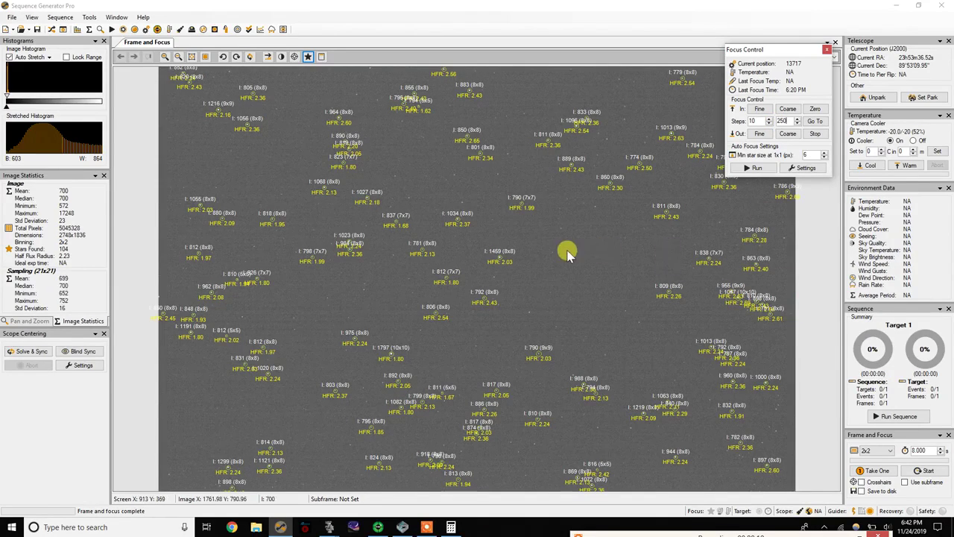
pyautogui.click(69, 266)
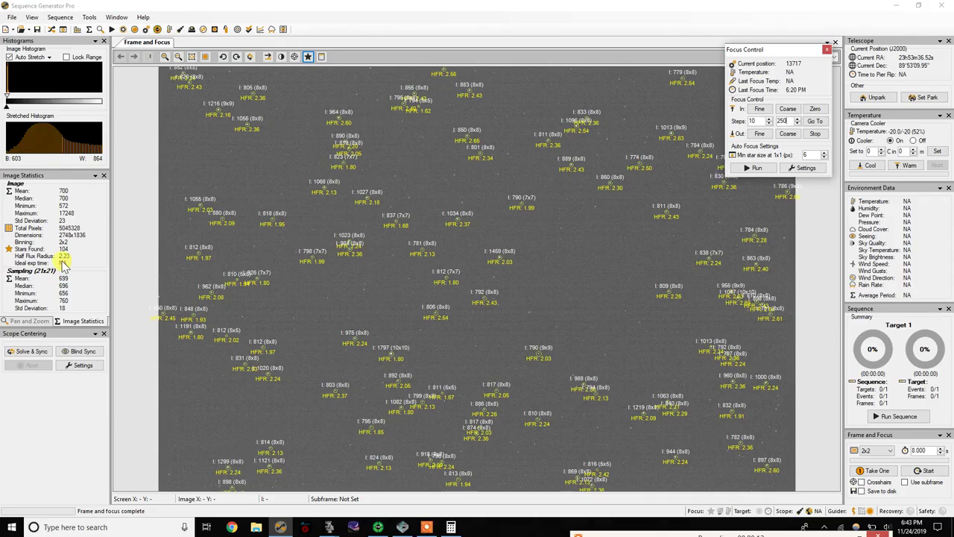
pyautogui.click(925, 469)
pyautogui.click(648, 272)
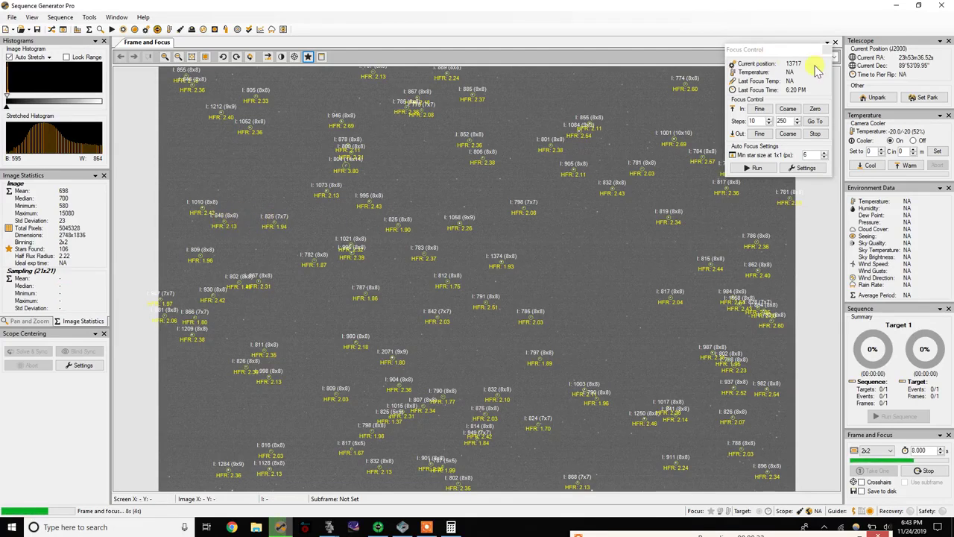
pyautogui.click(795, 135)
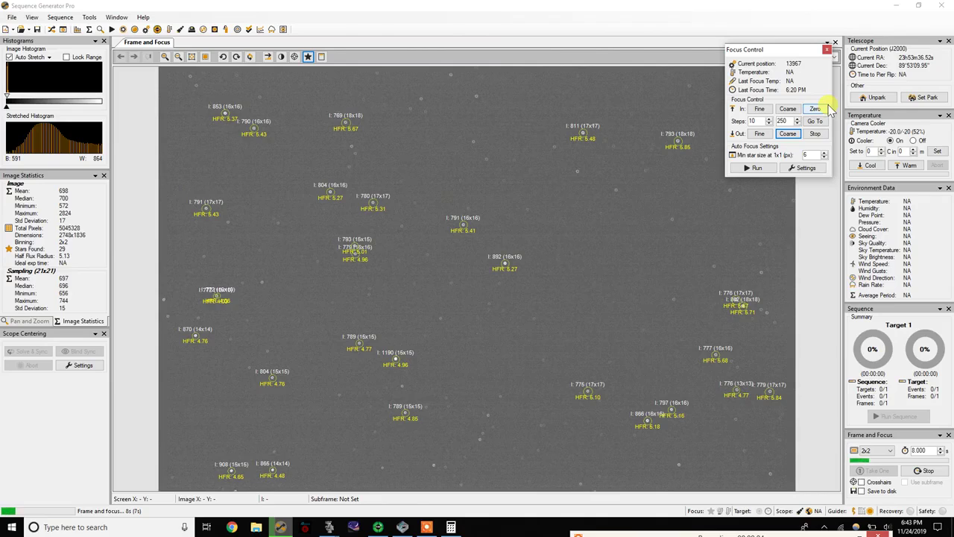
# Move the focuser out in three 100-step moves to 14267 (HFR 8.07), then set coarse steps to 50
pyautogui.doubleClick(783, 121)
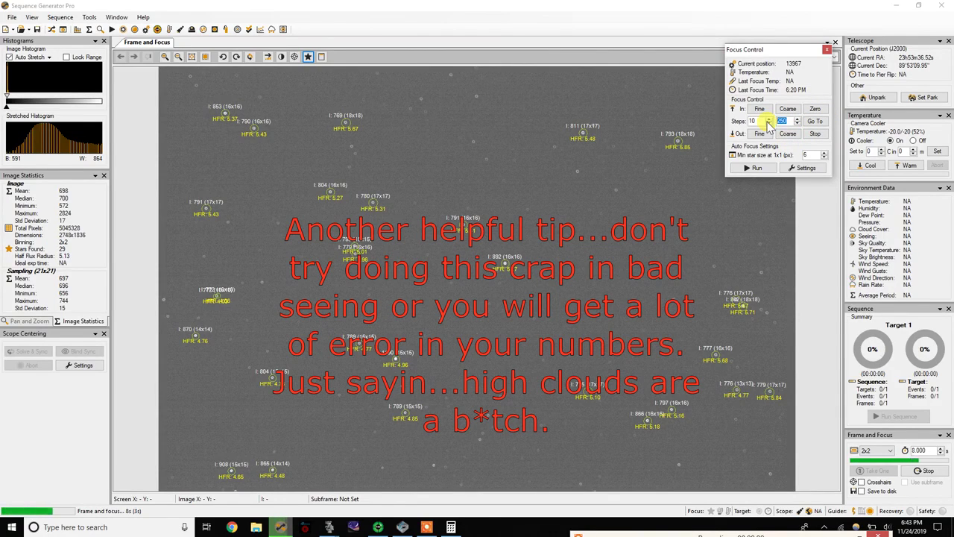
pyautogui.write('100')
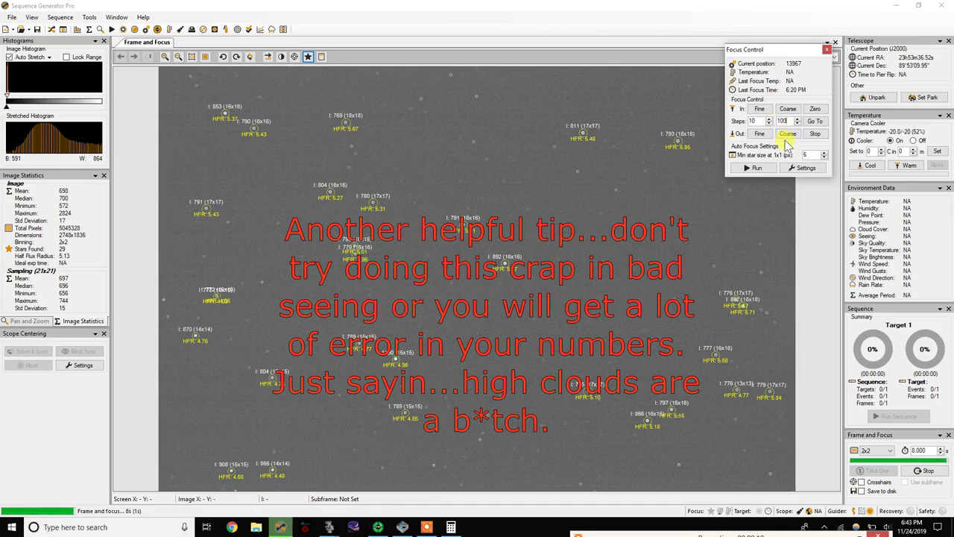
pyautogui.click(787, 134)
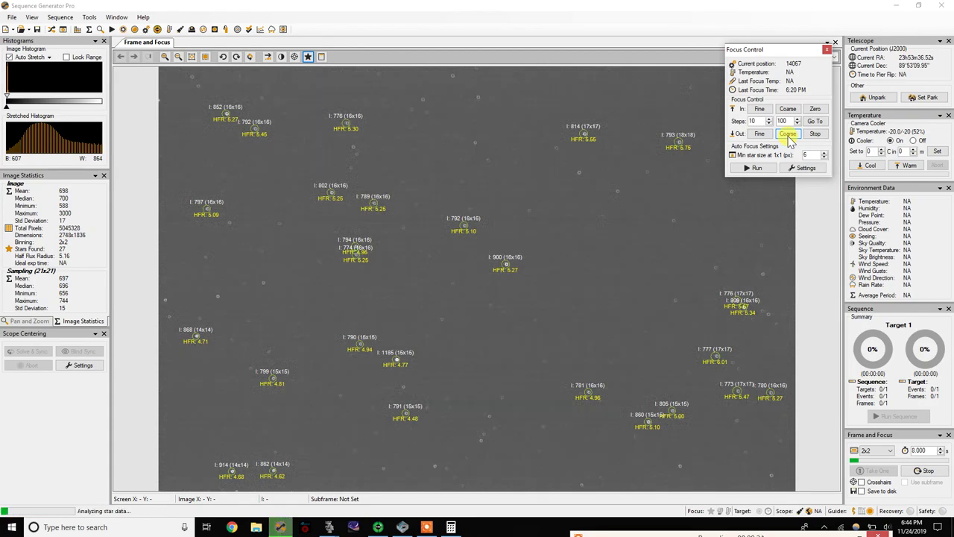
pyautogui.click(787, 134)
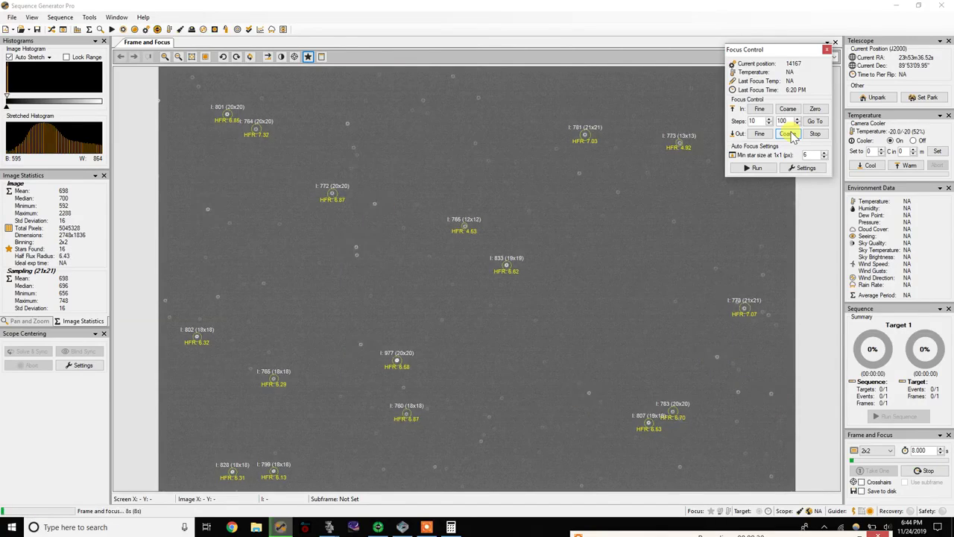
pyautogui.click(789, 134)
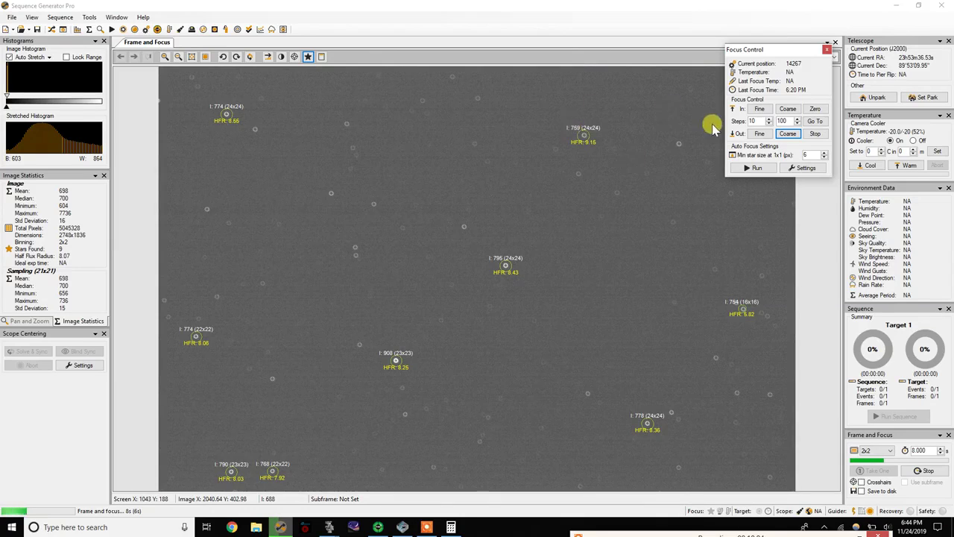
pyautogui.doubleClick(781, 121)
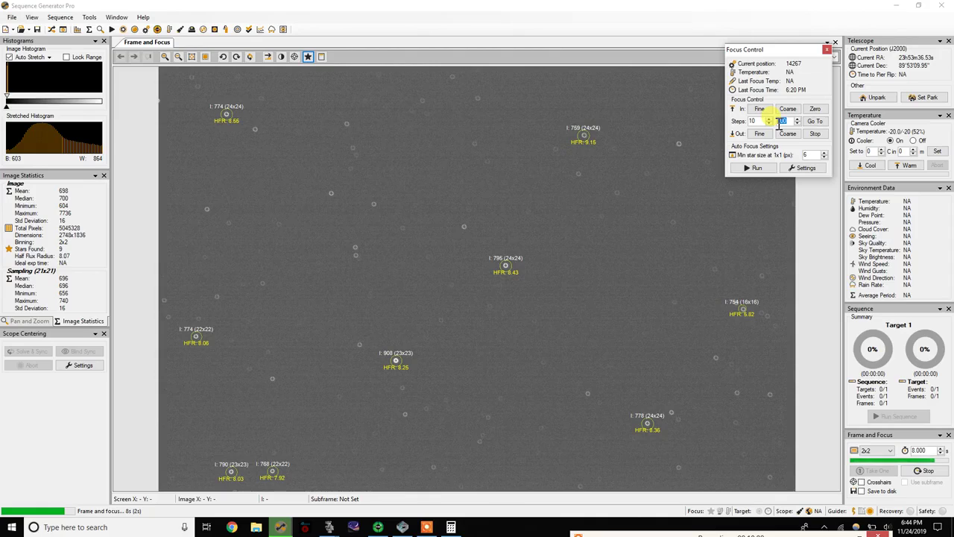
pyautogui.write('50')
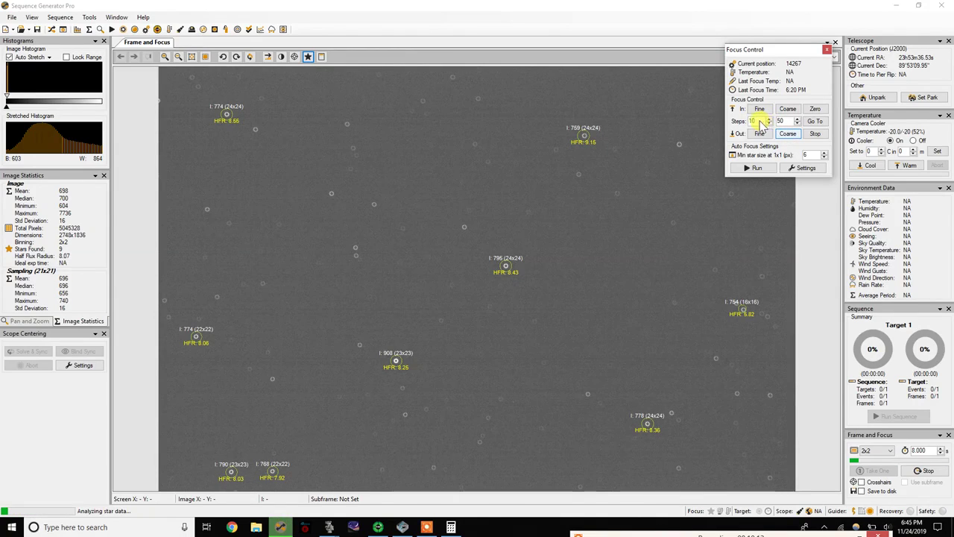
# Set fine steps to 50, step out to 14317 (HFR 8.41), and stop the looping exposures
pyautogui.doubleClick(755, 121)
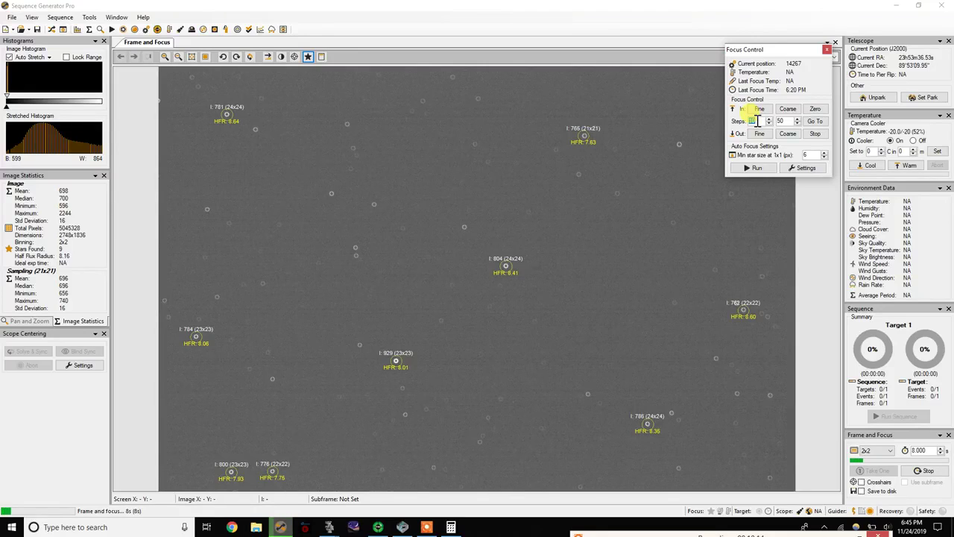
pyautogui.write('50')
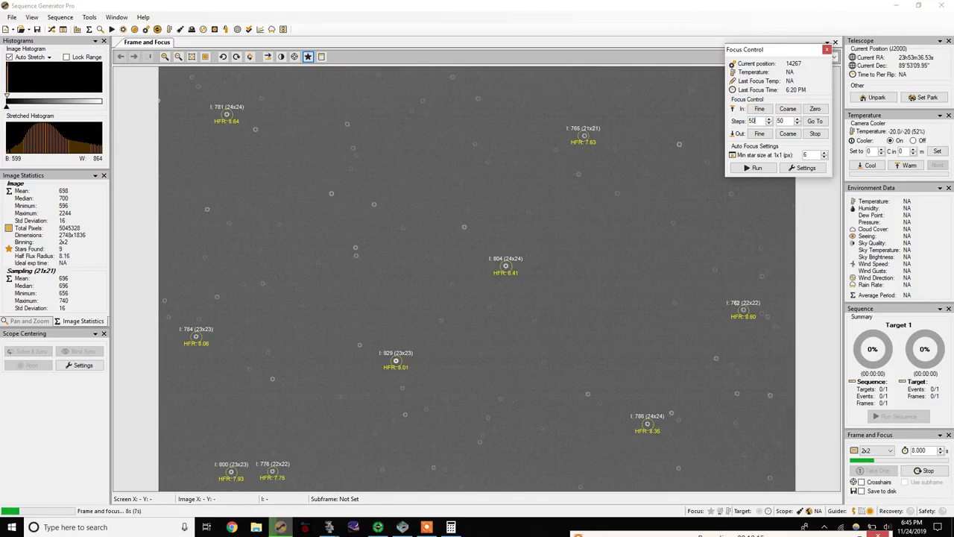
pyautogui.click(760, 134)
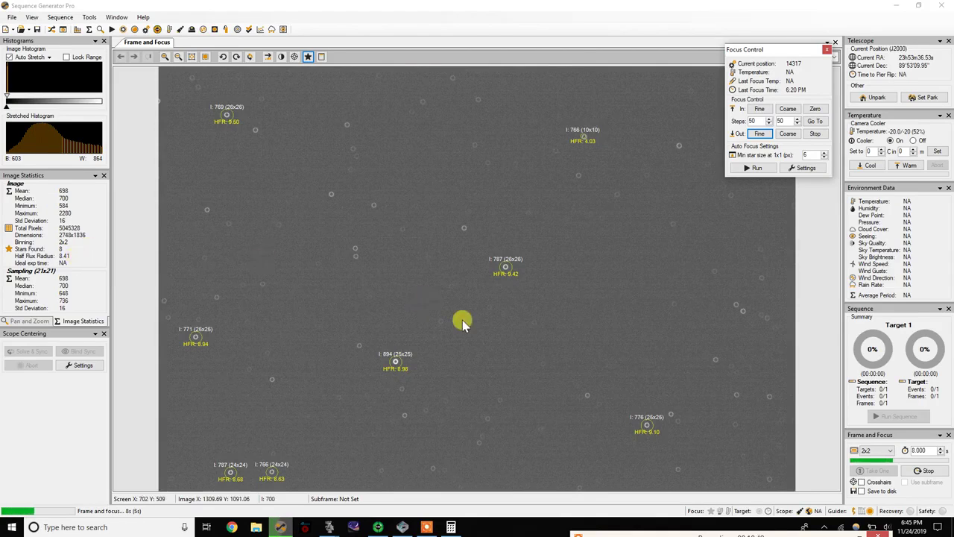
pyautogui.click(926, 471)
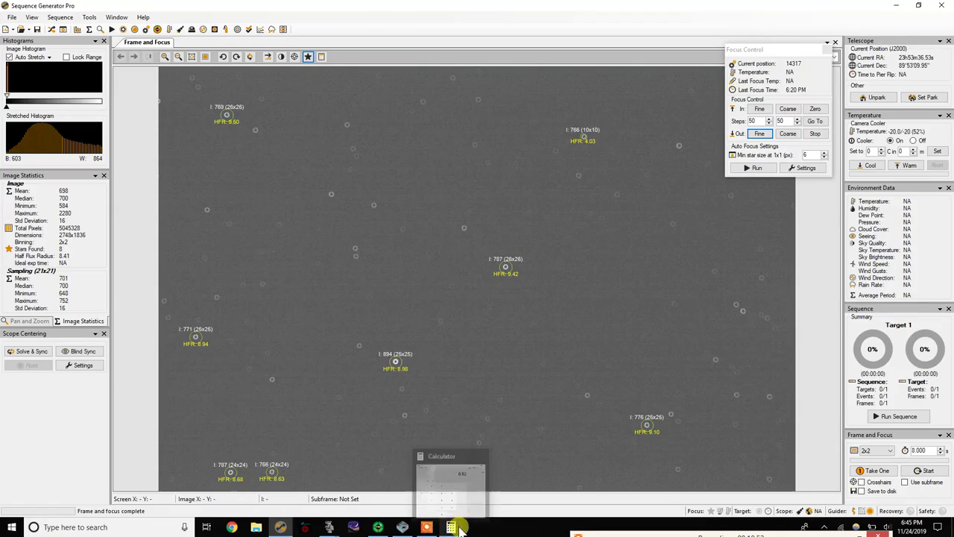
# Clear the calculator and compute 14317 − 13717 = 600
pyautogui.click(453, 488)
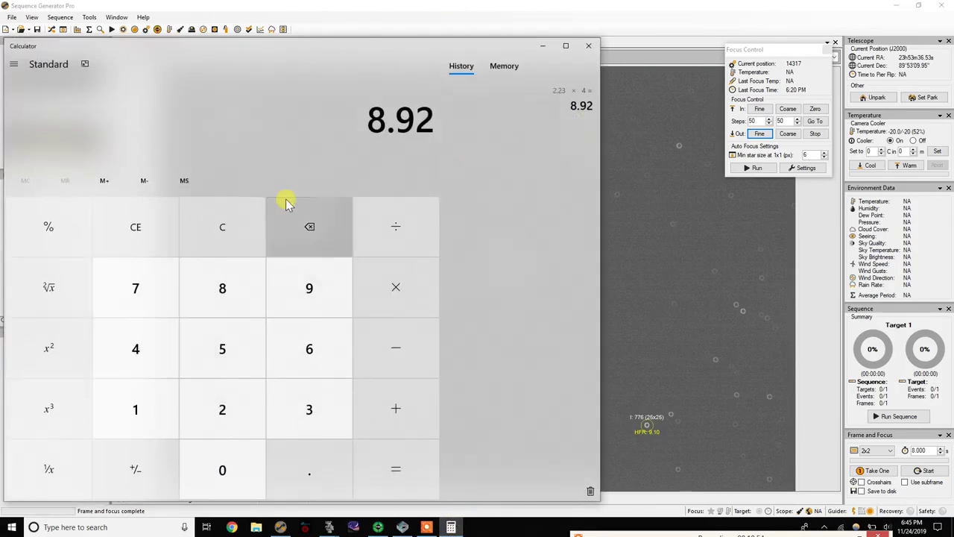
pyautogui.click(134, 245)
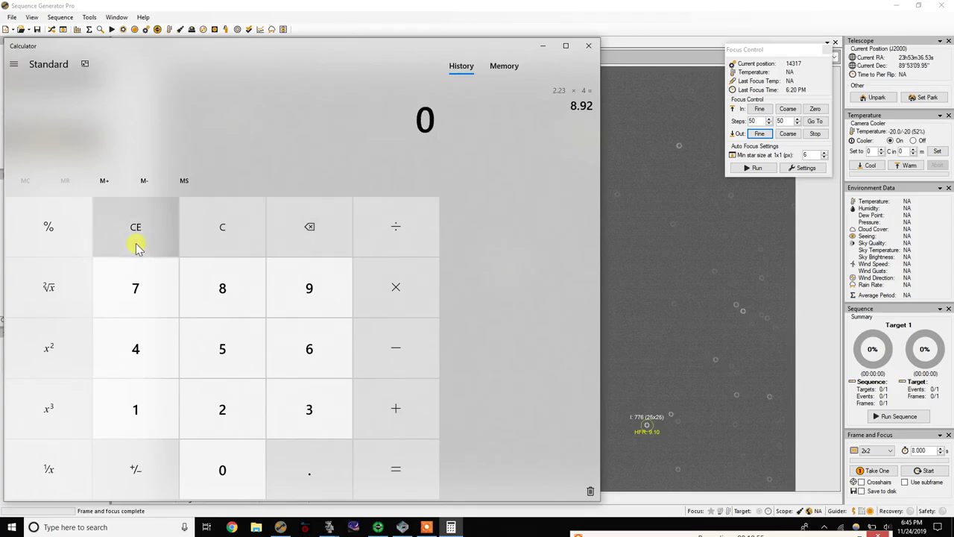
pyautogui.click(131, 403)
pyautogui.click(132, 353)
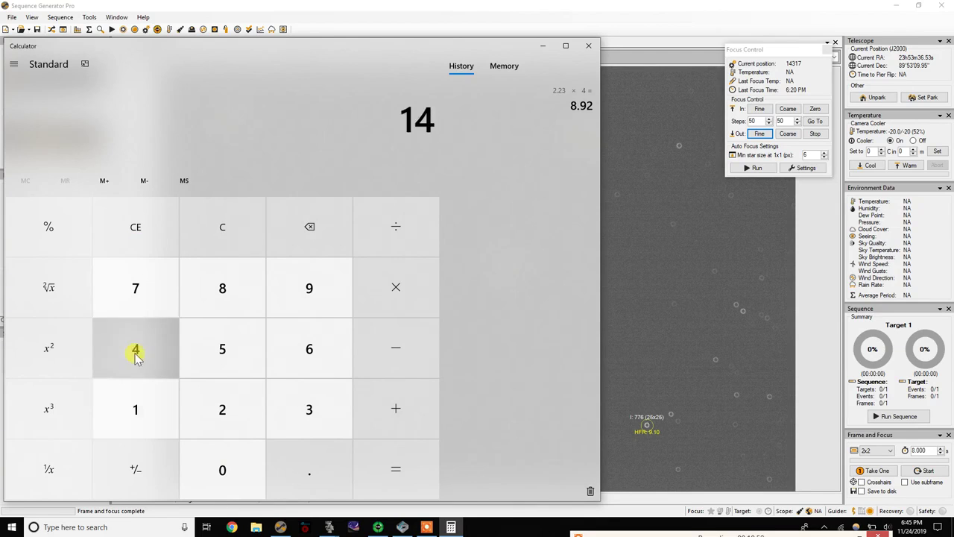
pyautogui.click(302, 421)
pyautogui.click(140, 393)
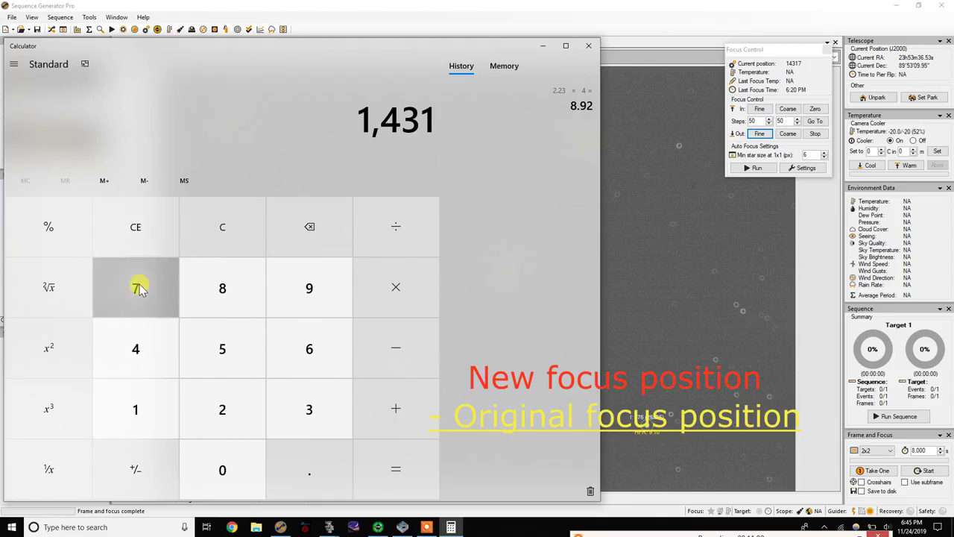
pyautogui.click(137, 288)
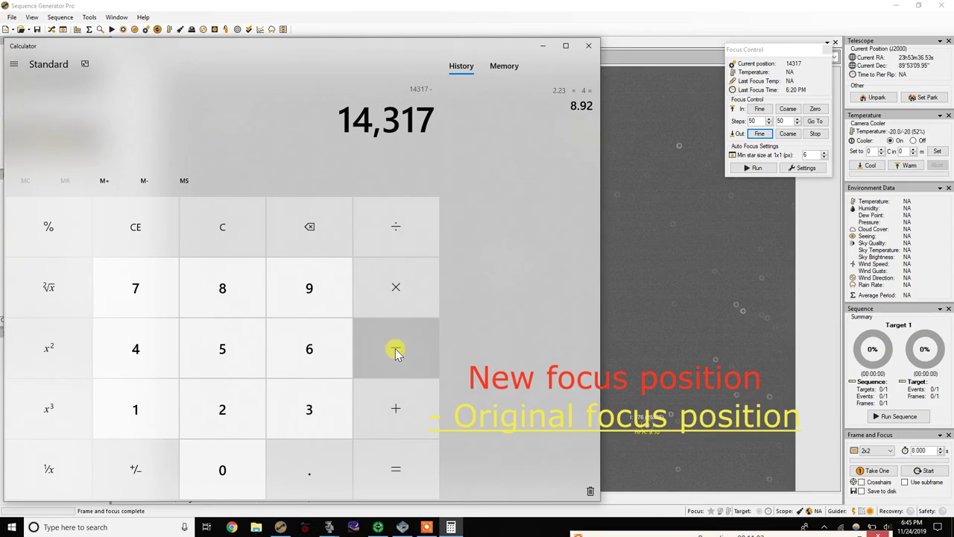
pyautogui.click(138, 406)
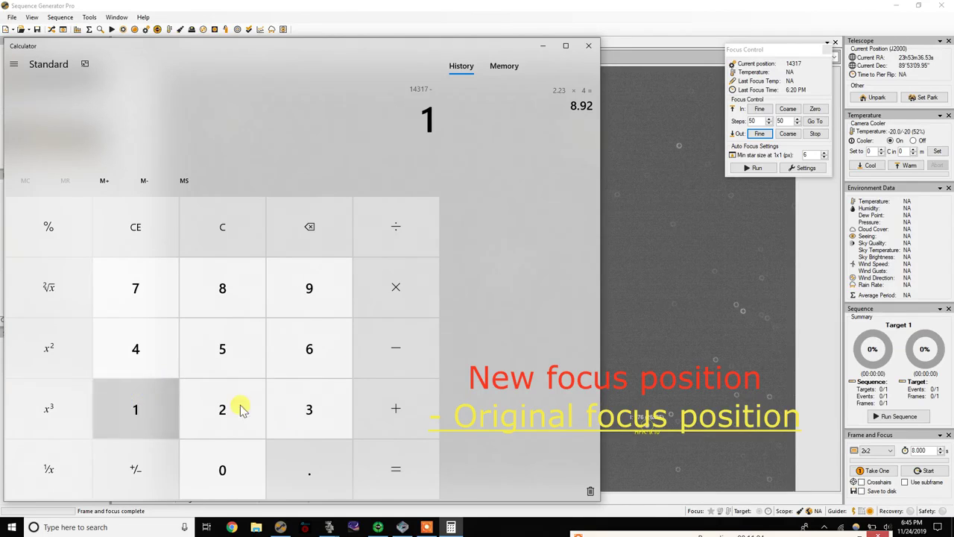
pyautogui.click(306, 414)
pyautogui.click(133, 267)
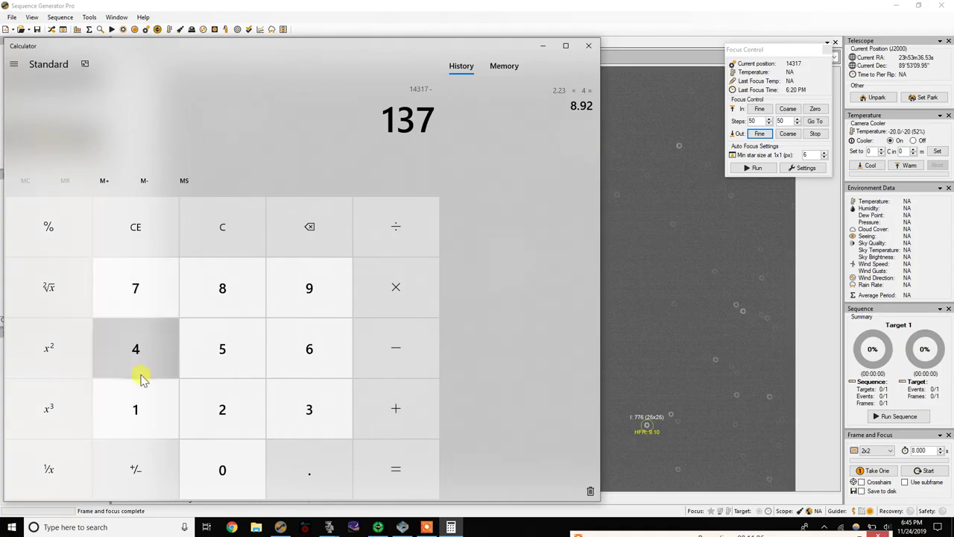
pyautogui.click(130, 403)
pyautogui.click(140, 294)
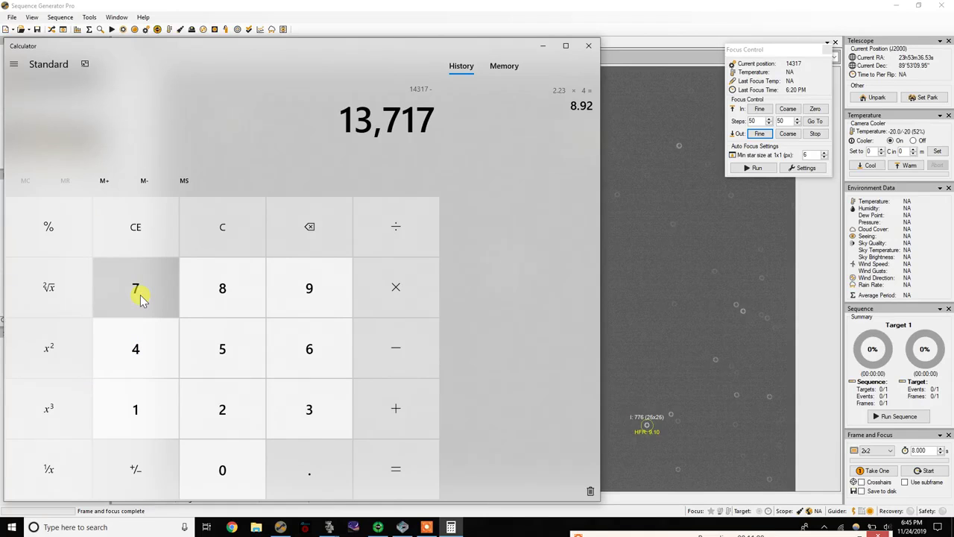
pyautogui.click(396, 467)
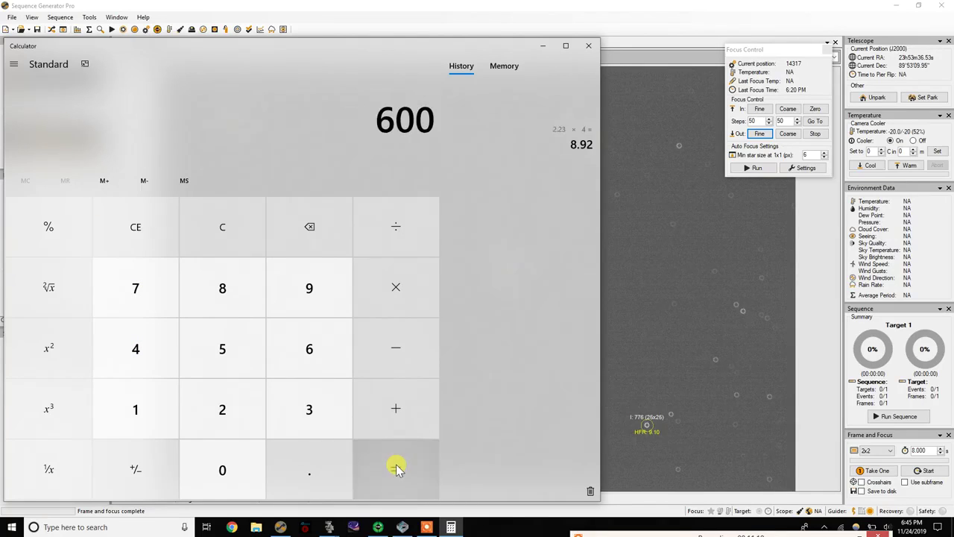
# Double 600, divide by 9 and subtract 1 to get 132.33, then select 132
pyautogui.click(382, 291)
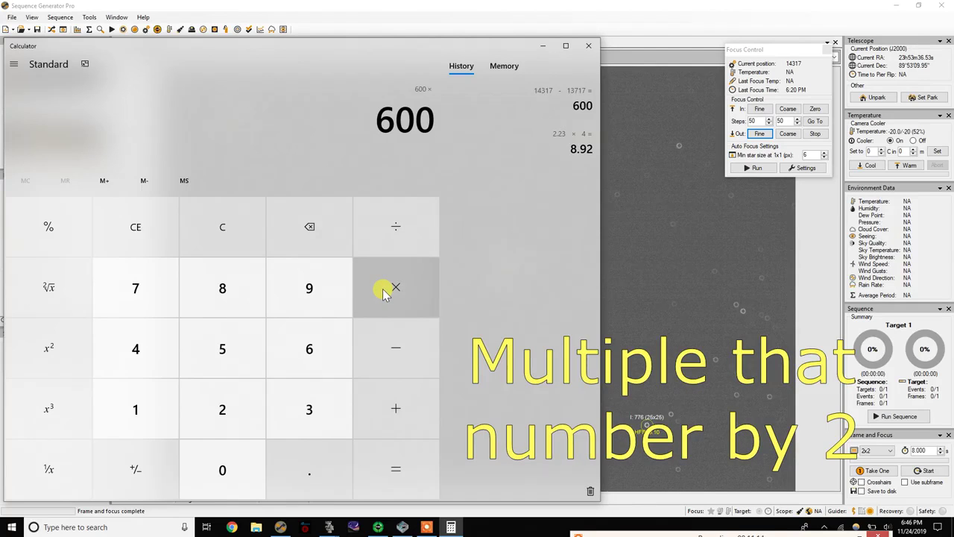
pyautogui.click(226, 403)
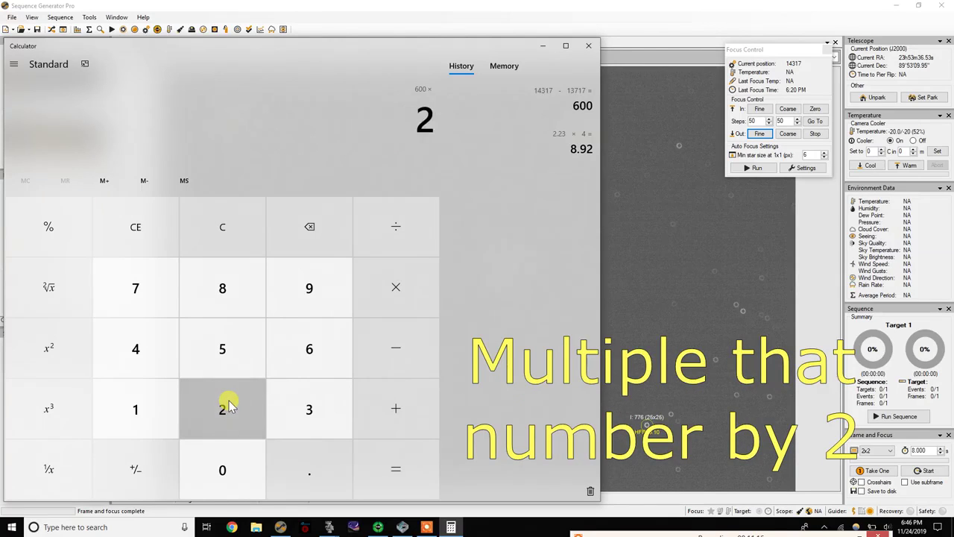
pyautogui.click(396, 458)
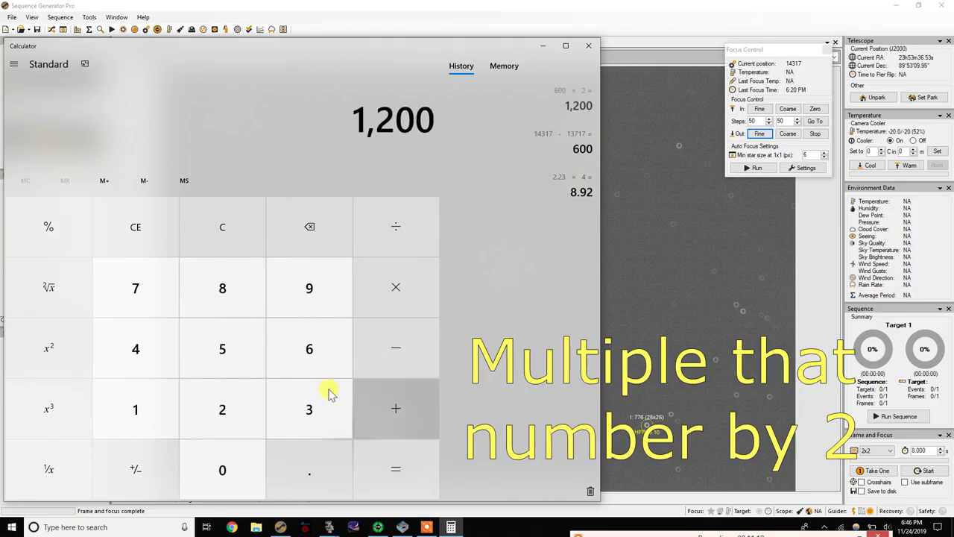
pyautogui.click(395, 226)
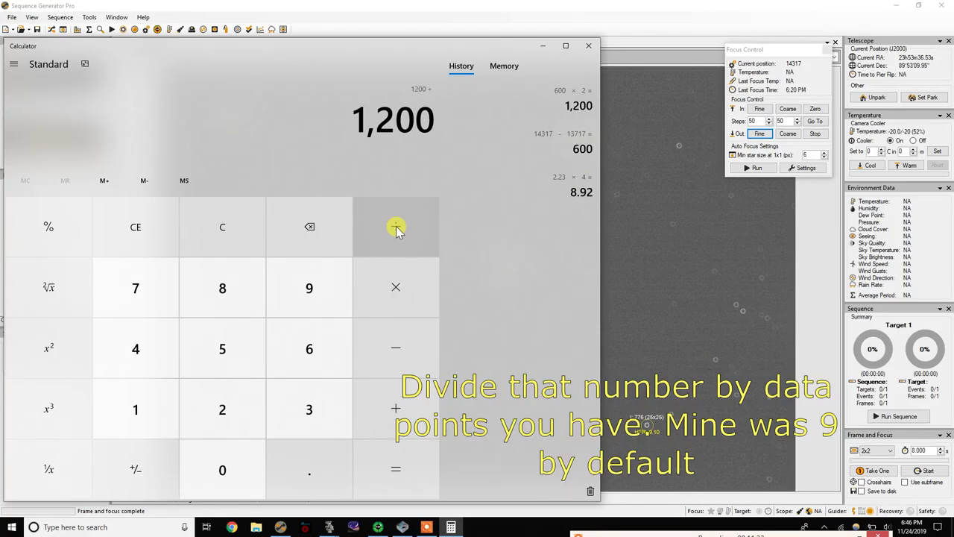
pyautogui.click(309, 297)
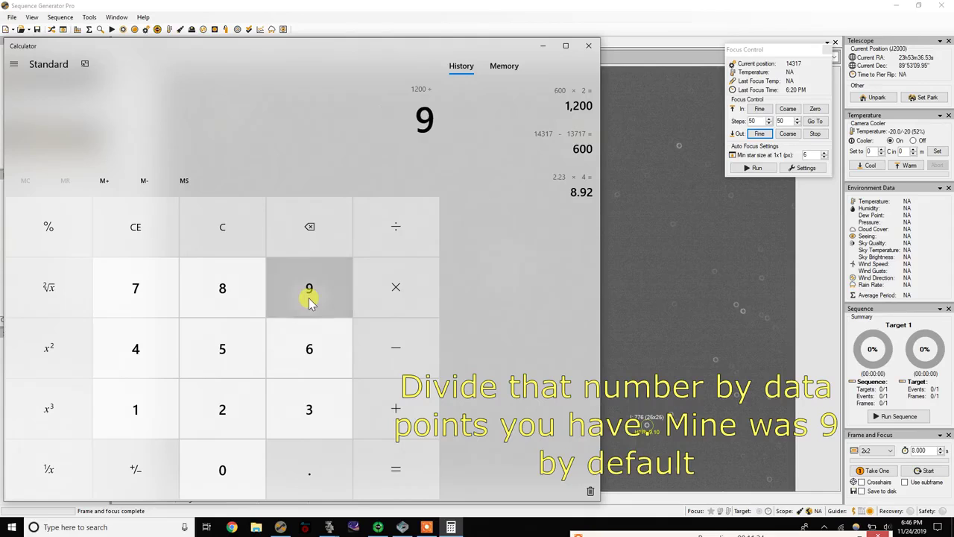
pyautogui.click(396, 470)
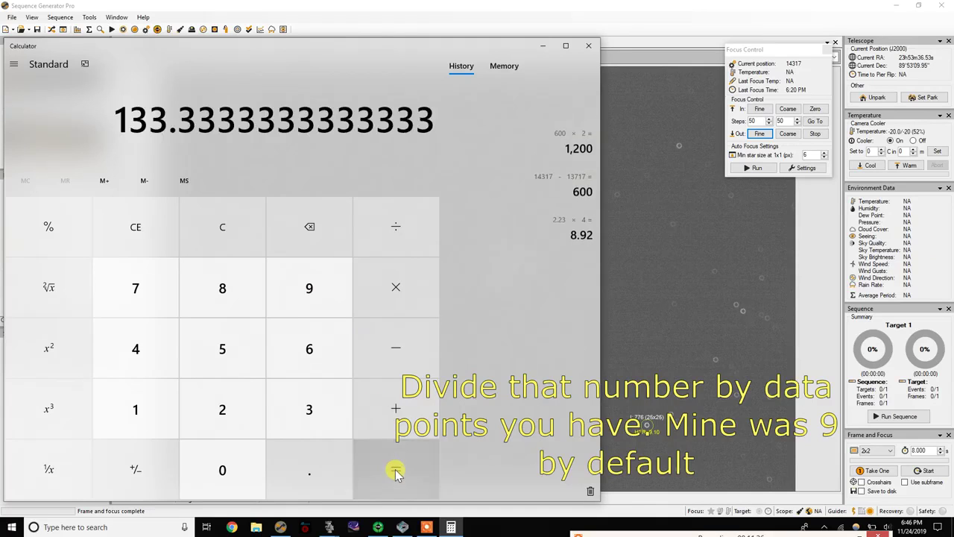
pyautogui.click(389, 343)
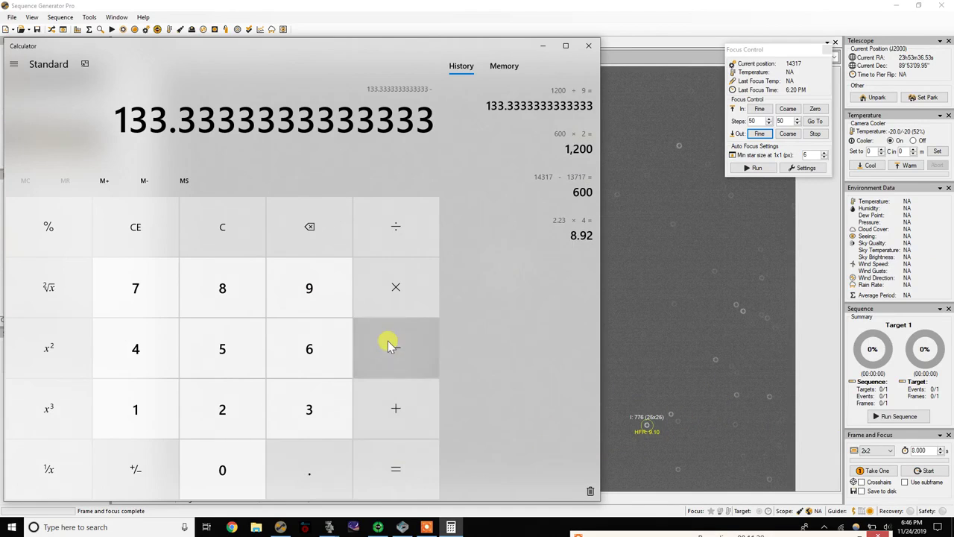
pyautogui.click(137, 411)
pyautogui.click(389, 483)
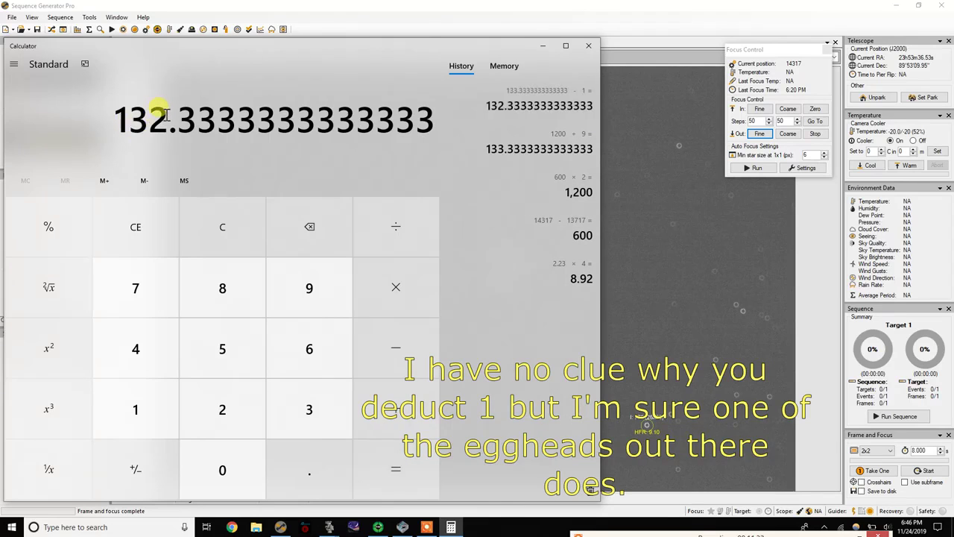
pyautogui.moveTo(165, 116); pyautogui.dragTo(106, 117)
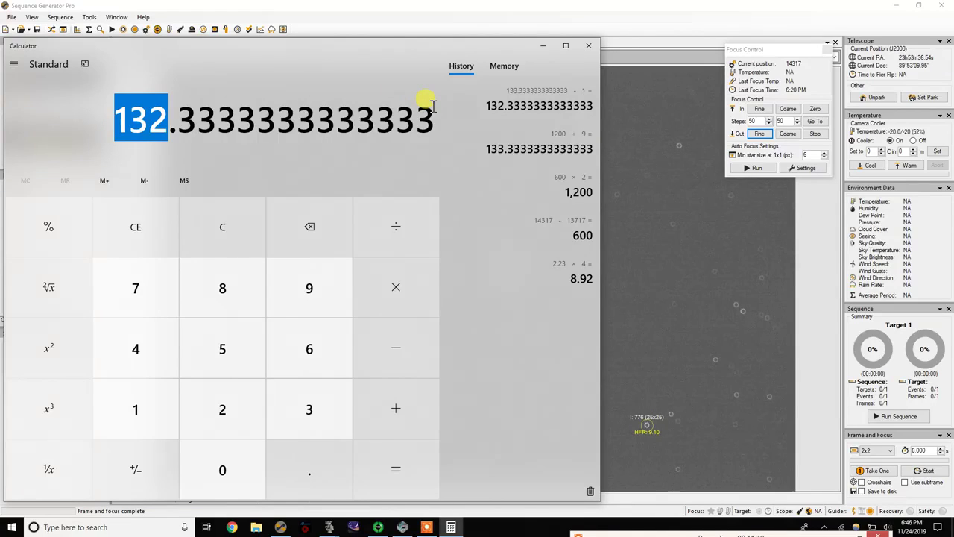
# Close Calculator, set the fine step to 10, and move the focuser to position 13700
pyautogui.click(588, 46)
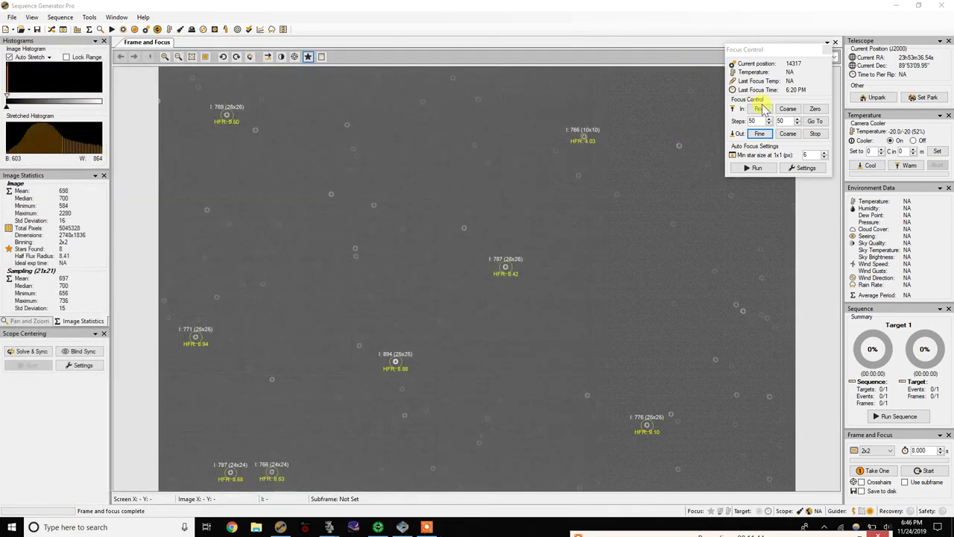
pyautogui.click(787, 121)
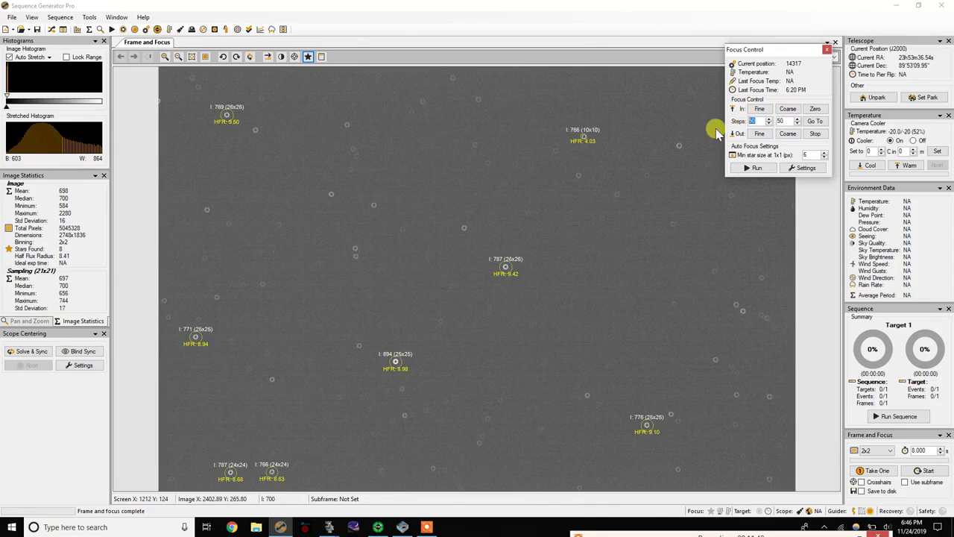
pyautogui.write('10')
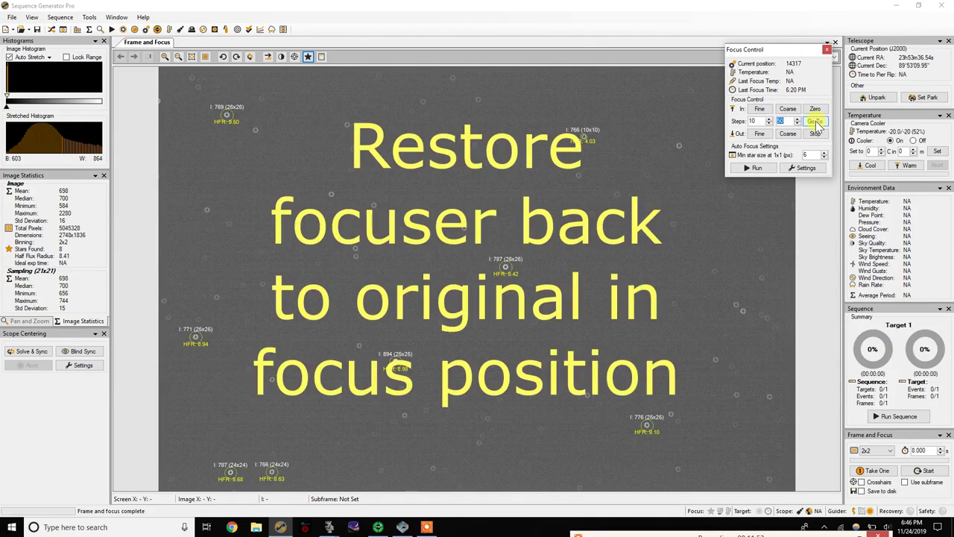
pyautogui.click(814, 121)
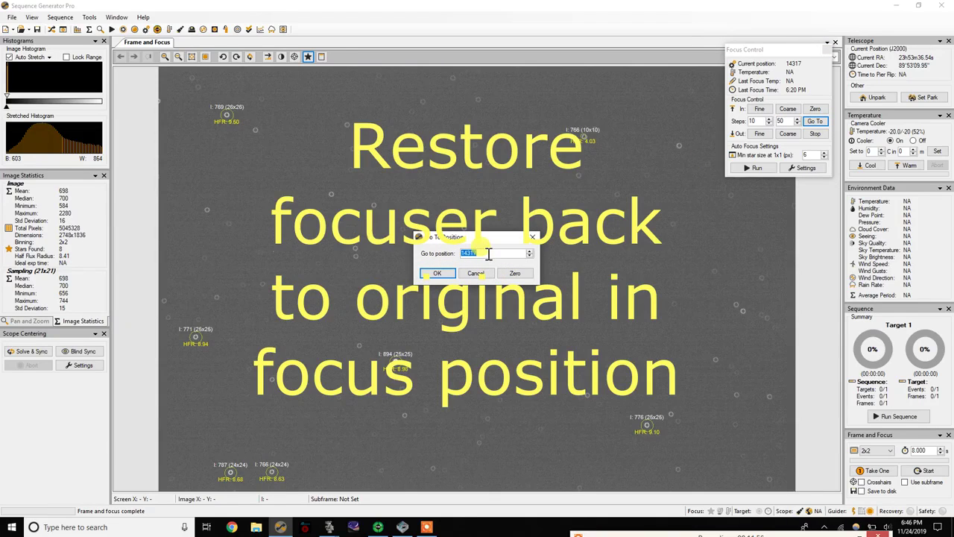
pyautogui.write('13')
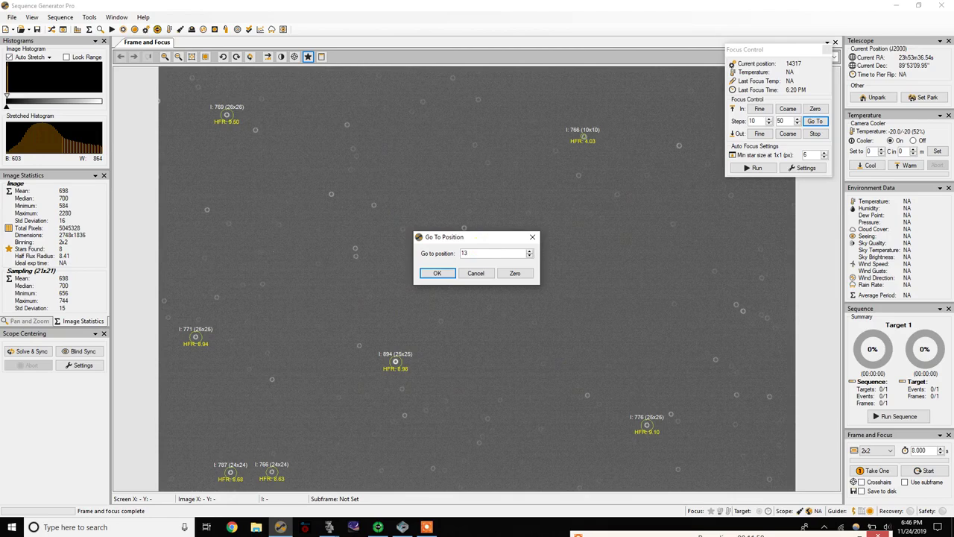
pyautogui.click(437, 273)
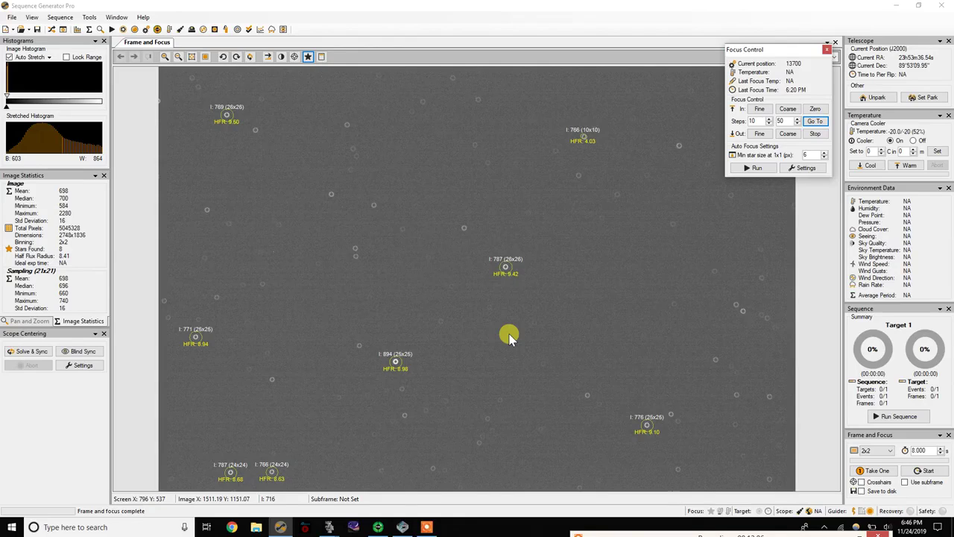
pyautogui.click(802, 169)
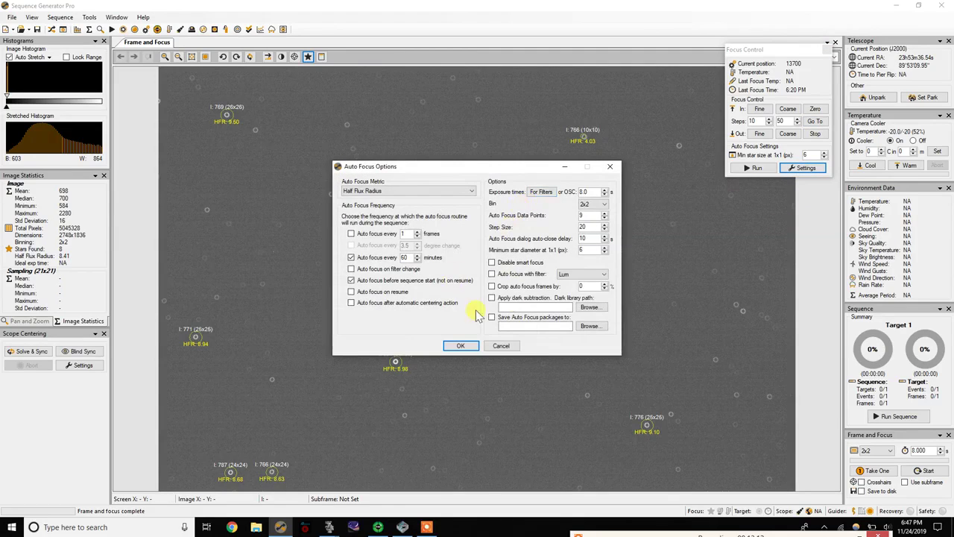
pyautogui.doubleClick(587, 227)
pyautogui.click(462, 345)
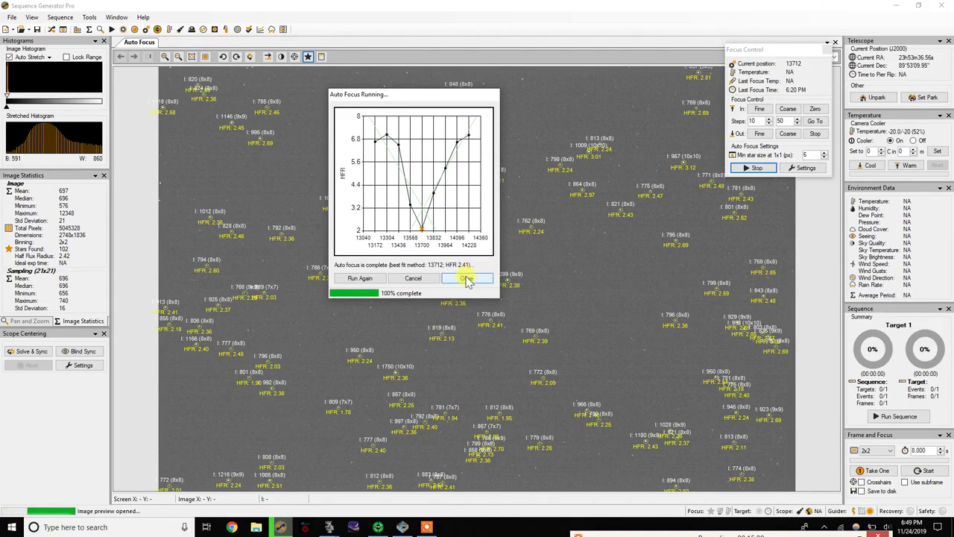
# Close the completed autofocus results showing best focus 13712 at HFR 2.41
pyautogui.click(468, 279)
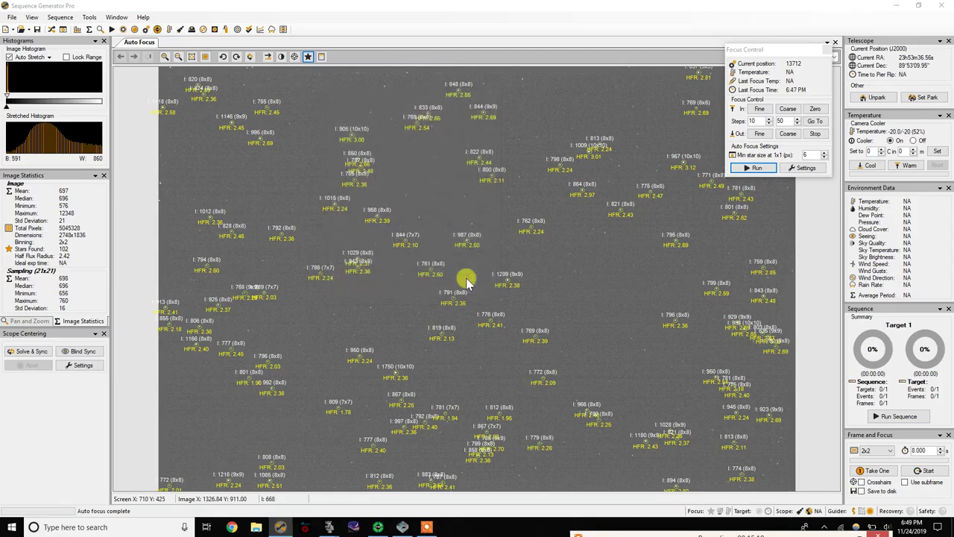